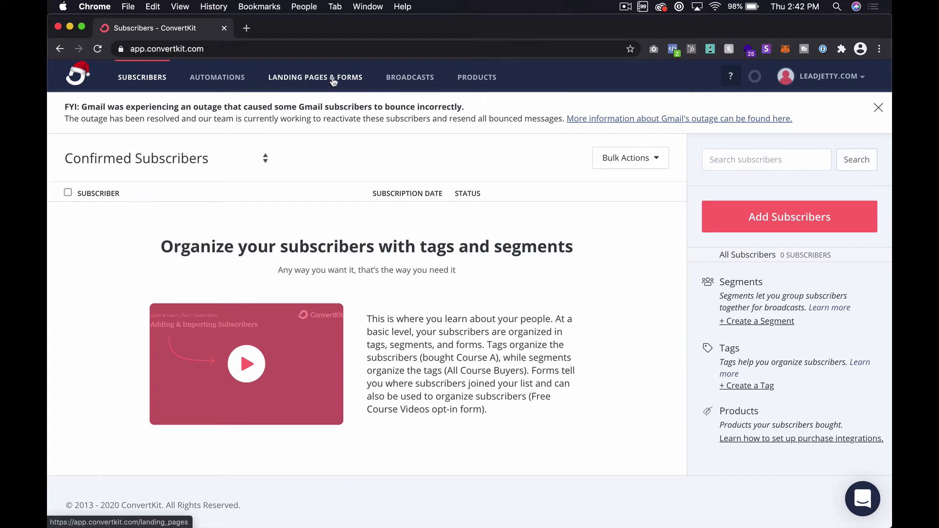
# Step: Start a new subscriber form from Landing Pages & Forms with the Inline display format
pyautogui.click(333, 81)
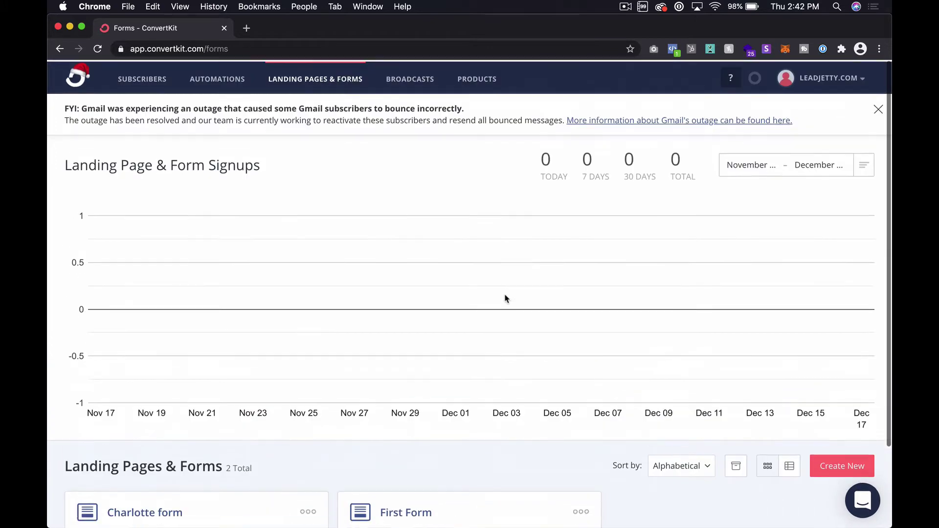
pyautogui.scroll(-1, 506, 298)
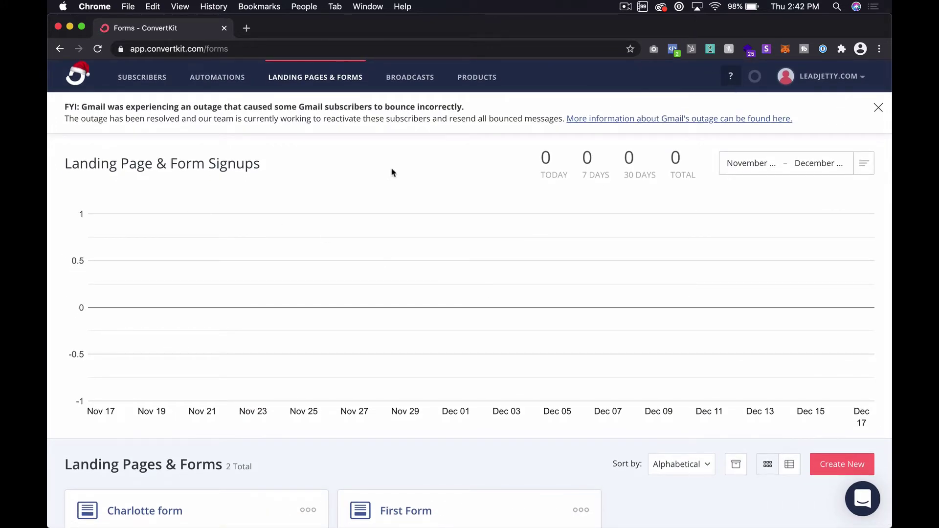
pyautogui.click(851, 469)
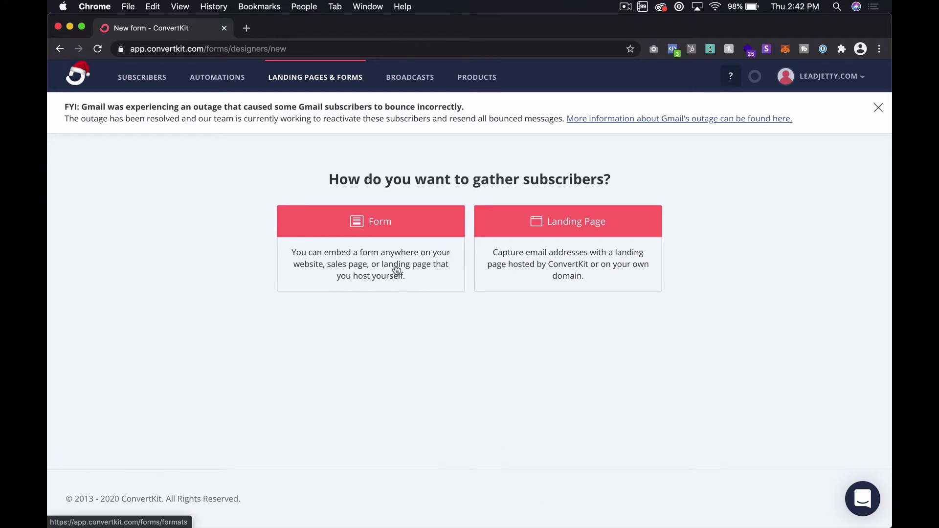
pyautogui.click(396, 270)
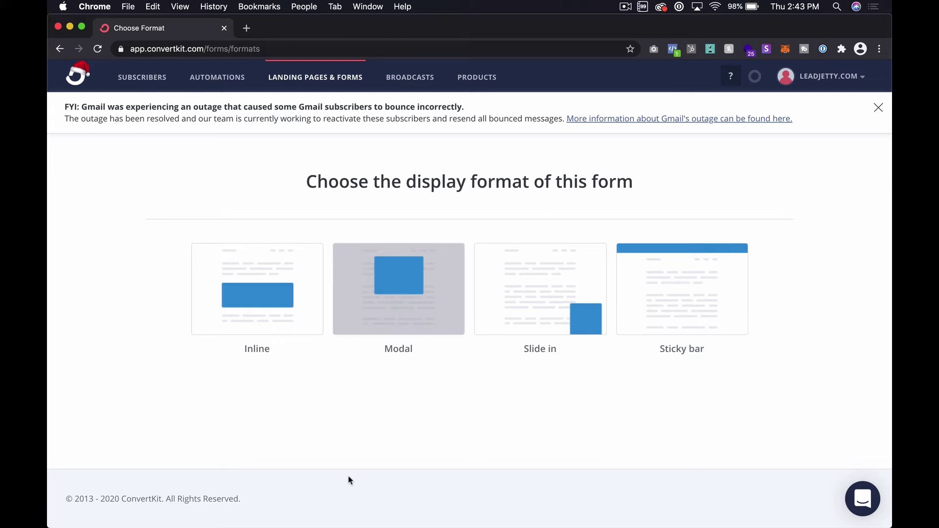
pyautogui.click(253, 279)
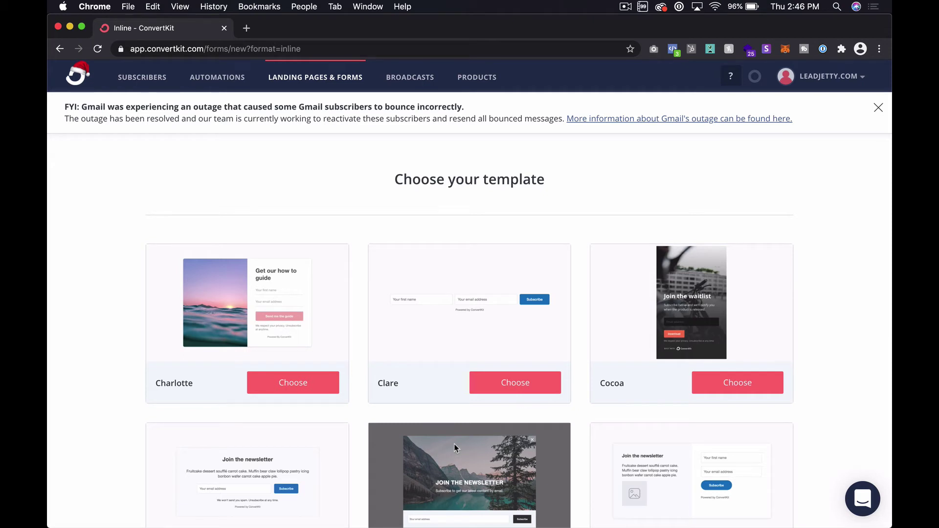
# Step: Browse the inline form templates and choose the Clare template
pyautogui.scroll(-3, 488, 351)
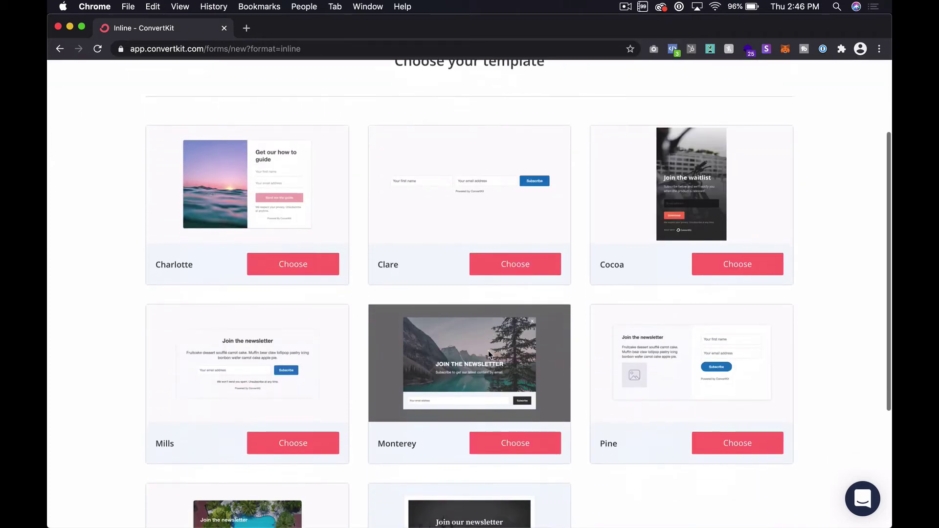
pyautogui.scroll(-5, 488, 350)
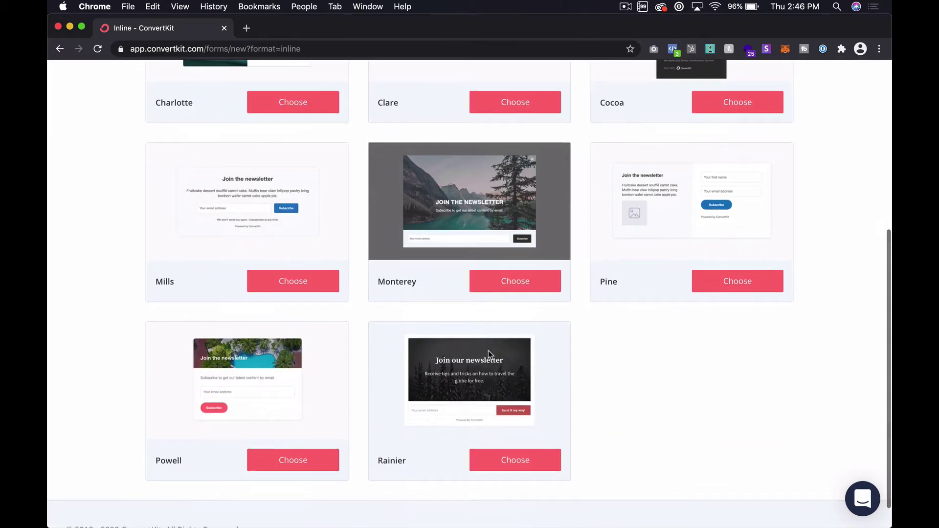
pyautogui.scroll(5, 488, 350)
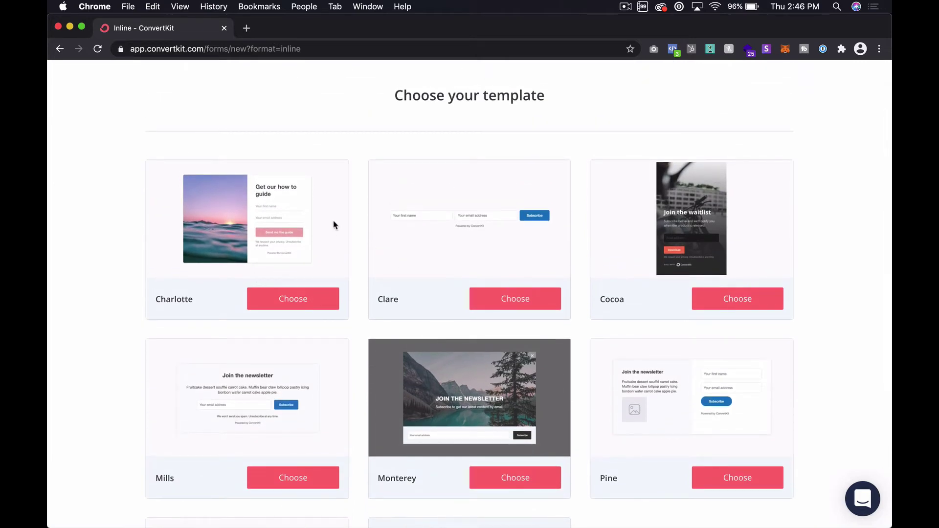
pyautogui.click(506, 305)
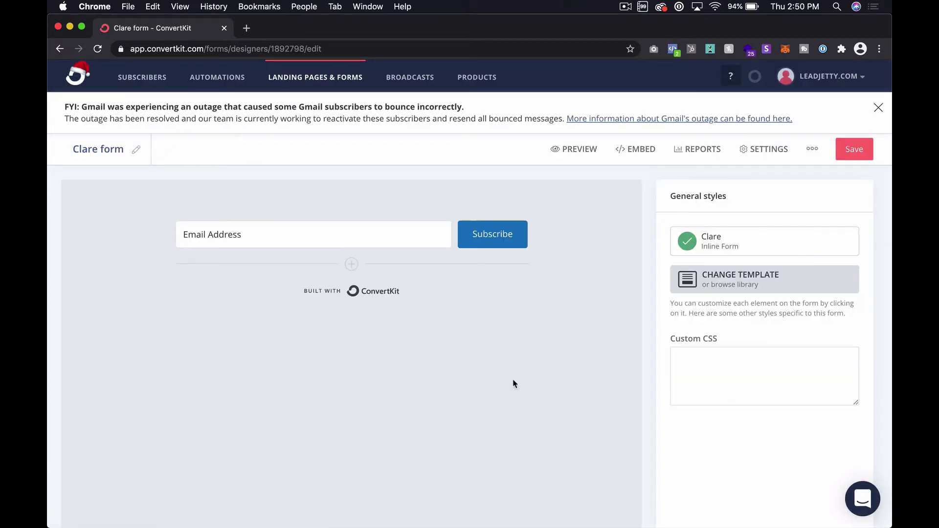
# Step: Add a required First Name custom field to the form and place it ahead of the Email Address field
pyautogui.click(351, 267)
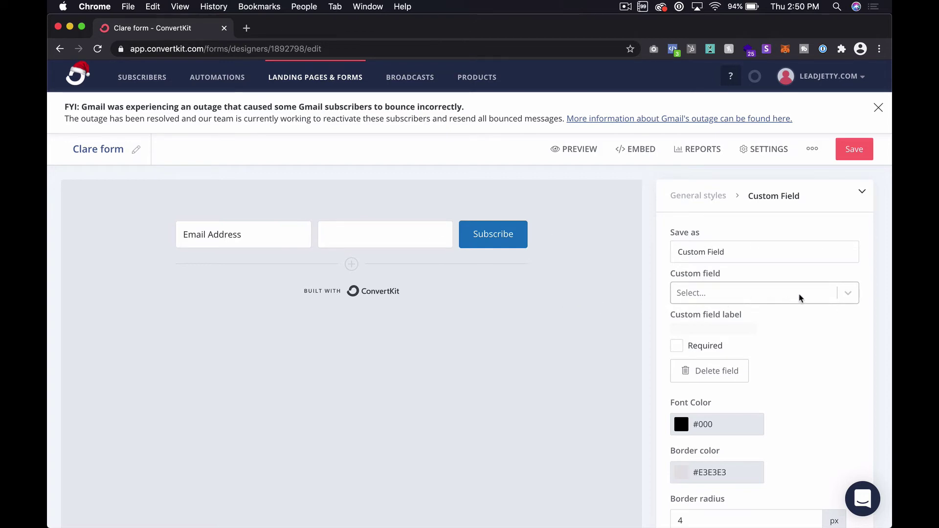
pyautogui.click(845, 293)
pyautogui.click(699, 322)
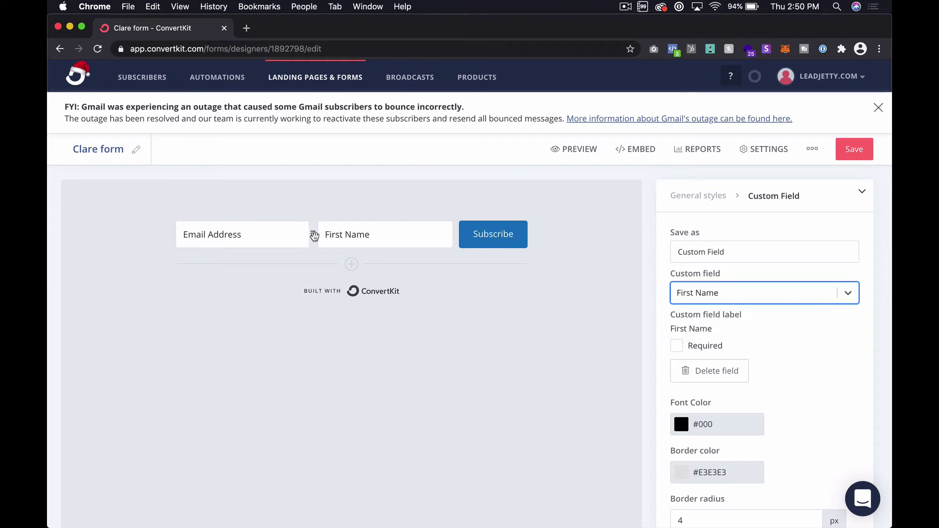
pyautogui.moveTo(313, 237); pyautogui.dragTo(195, 243)
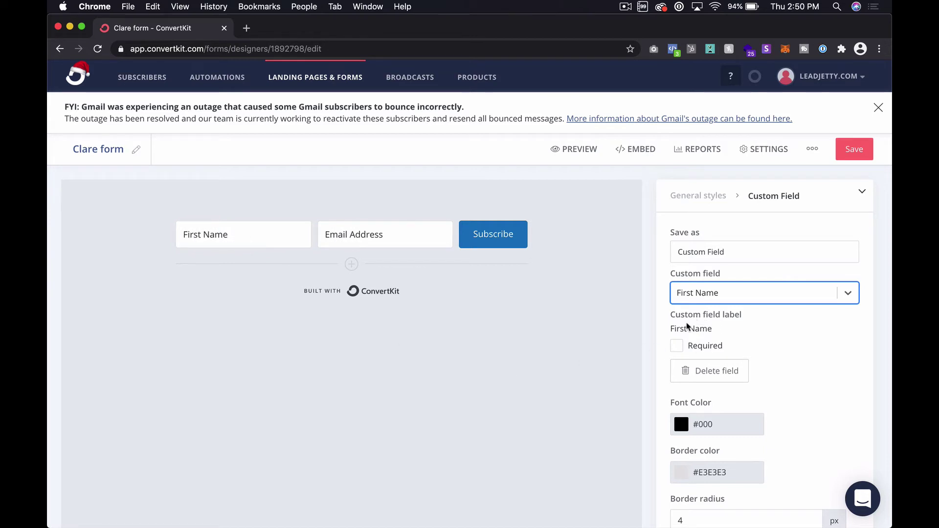
pyautogui.click(679, 347)
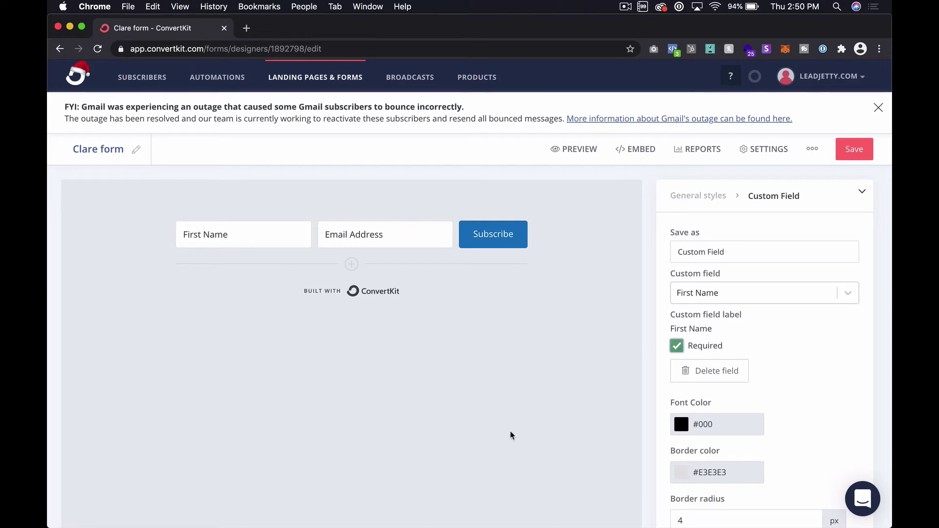
pyautogui.scroll(-5, 511, 435)
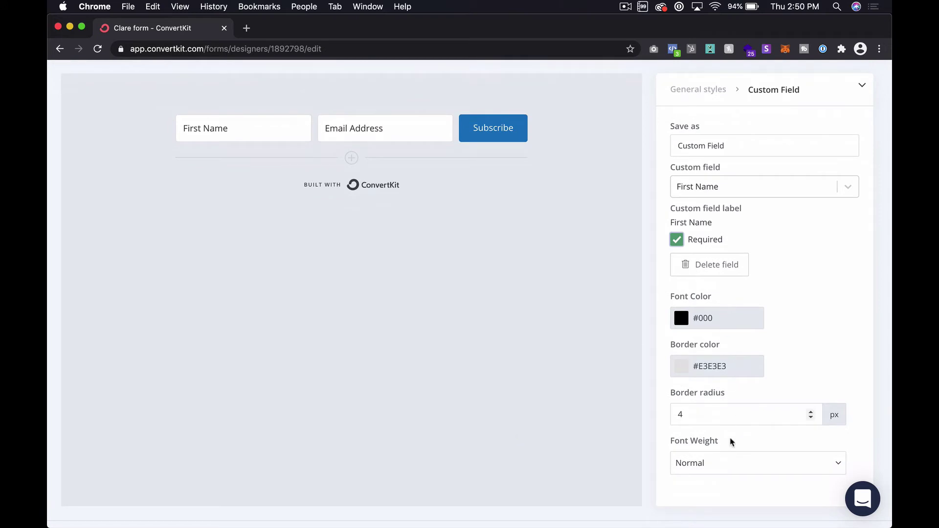
pyautogui.scroll(5, 718, 290)
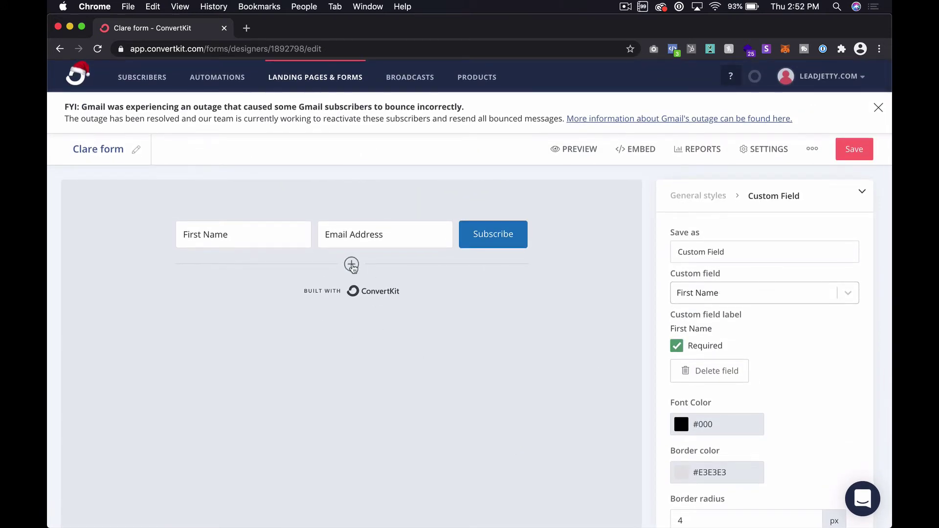
# Step: Add a third field to the form and check its Save as and Custom field choices
pyautogui.click(352, 264)
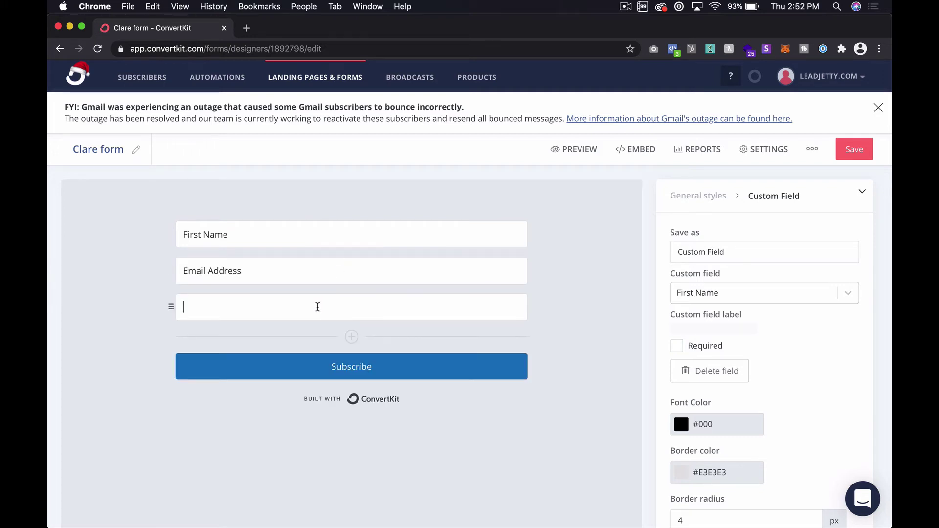
pyautogui.click(744, 254)
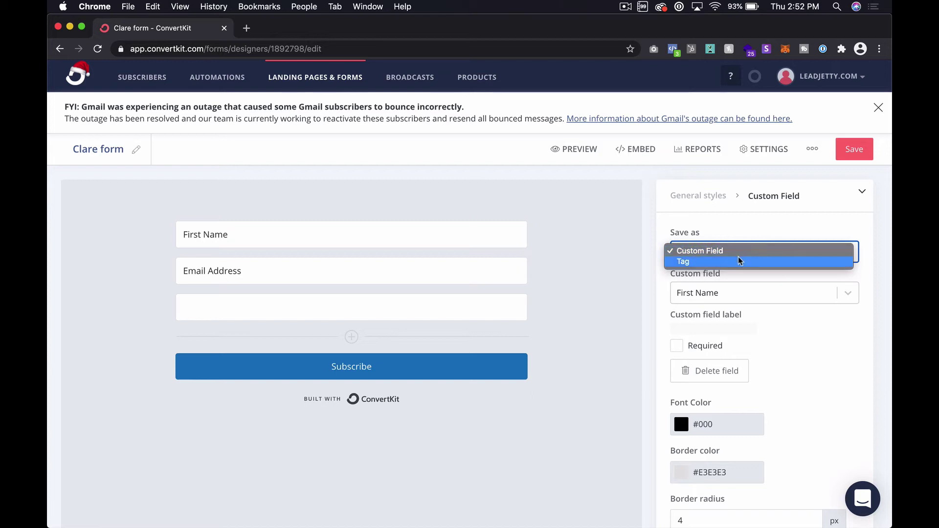
pyautogui.press('Escape')
pyautogui.click(743, 294)
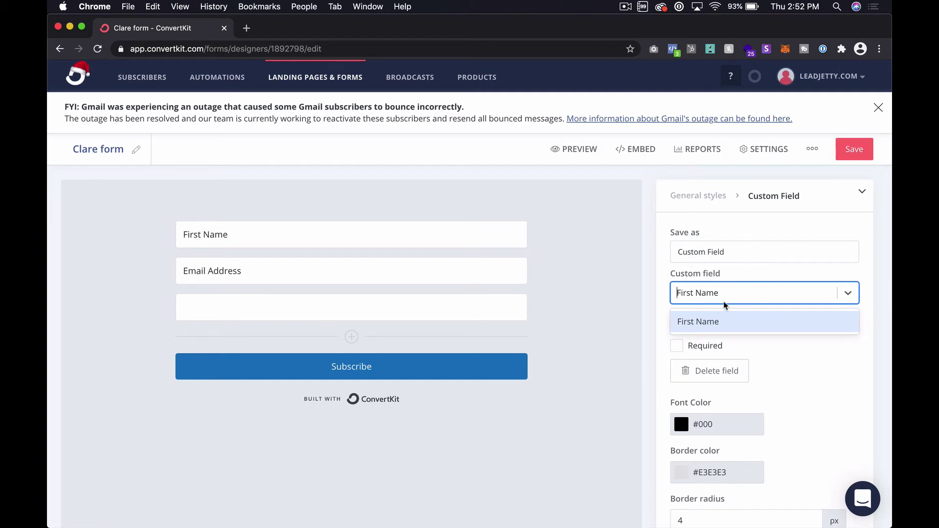
pyautogui.click(751, 278)
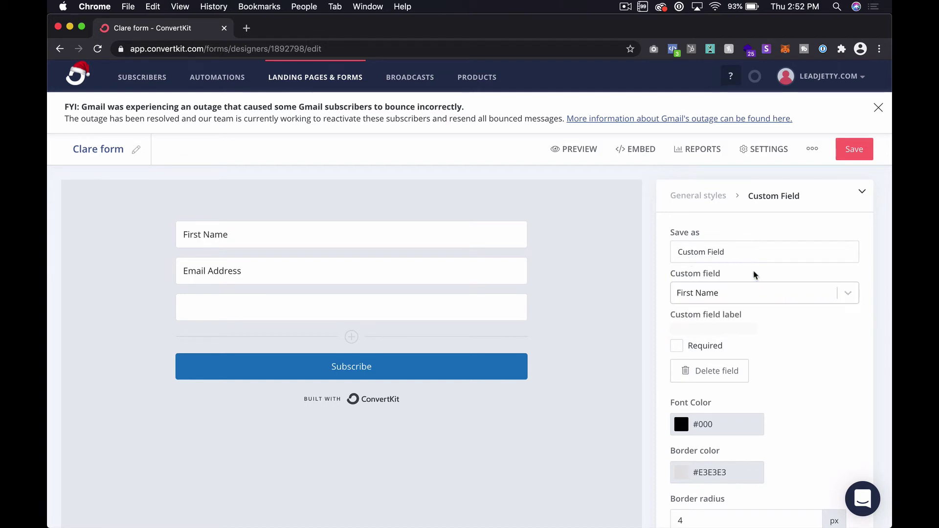
# Step: Try saving the blank third field as a Tag with the Dropdown field type, check its tag options, and delete the field
pyautogui.click(385, 308)
pyautogui.click(699, 252)
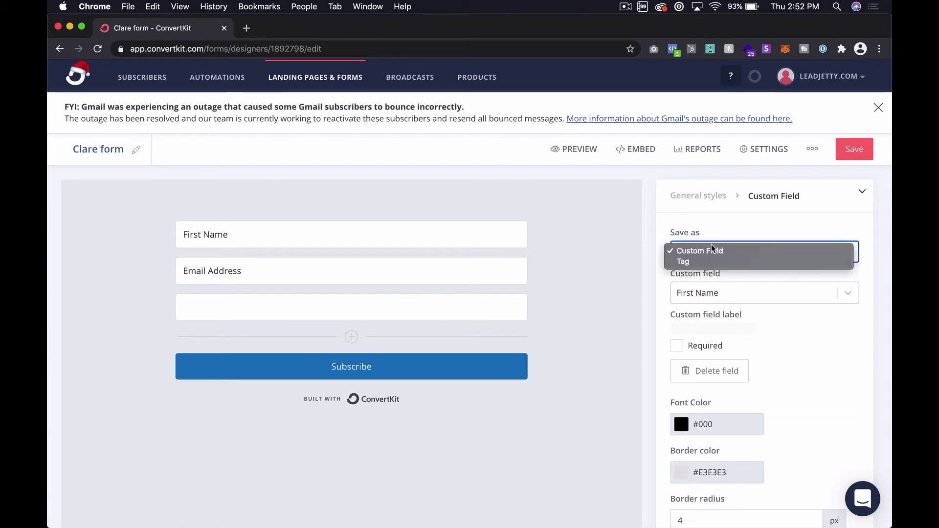
pyautogui.click(700, 263)
pyautogui.click(705, 293)
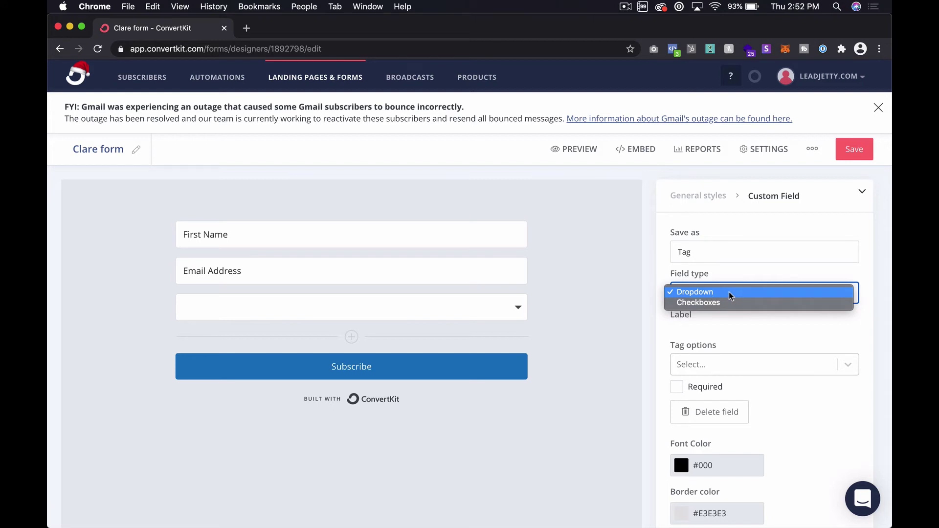
pyautogui.click(731, 293)
pyautogui.click(730, 366)
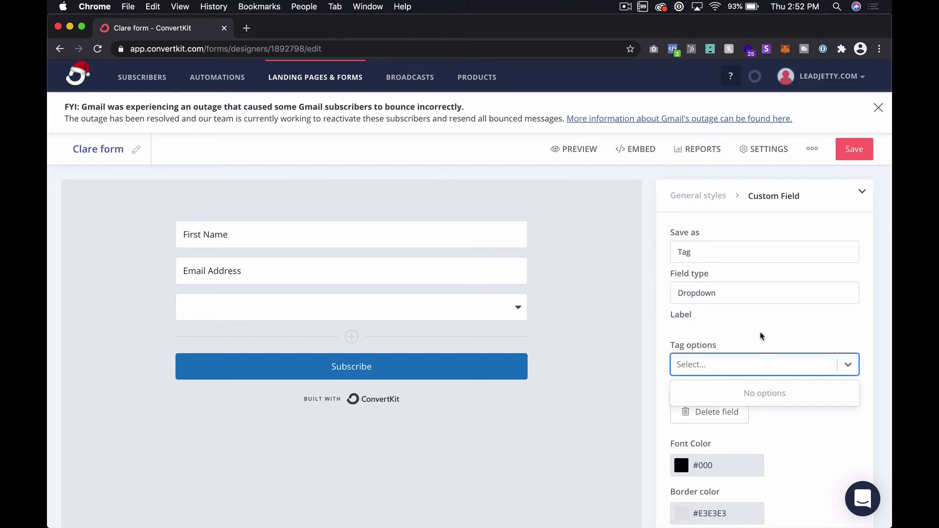
pyautogui.click(728, 330)
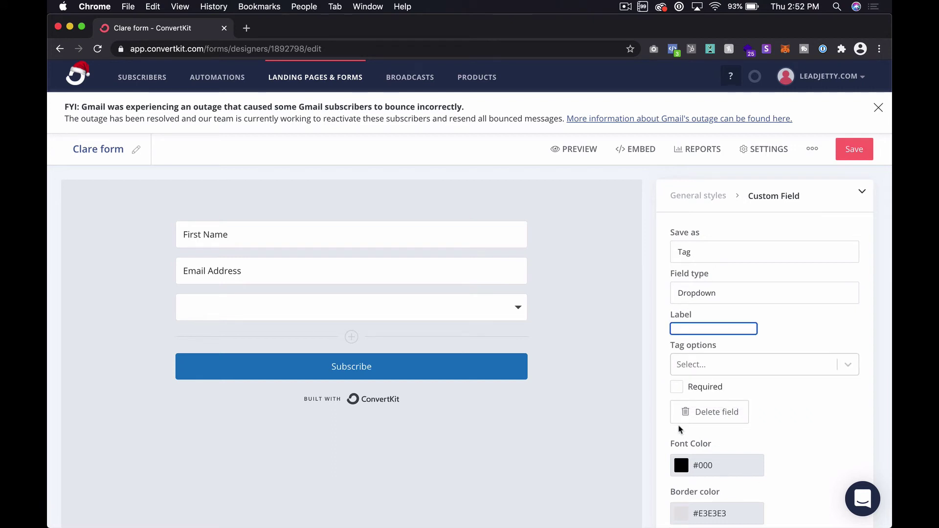
pyautogui.click(712, 412)
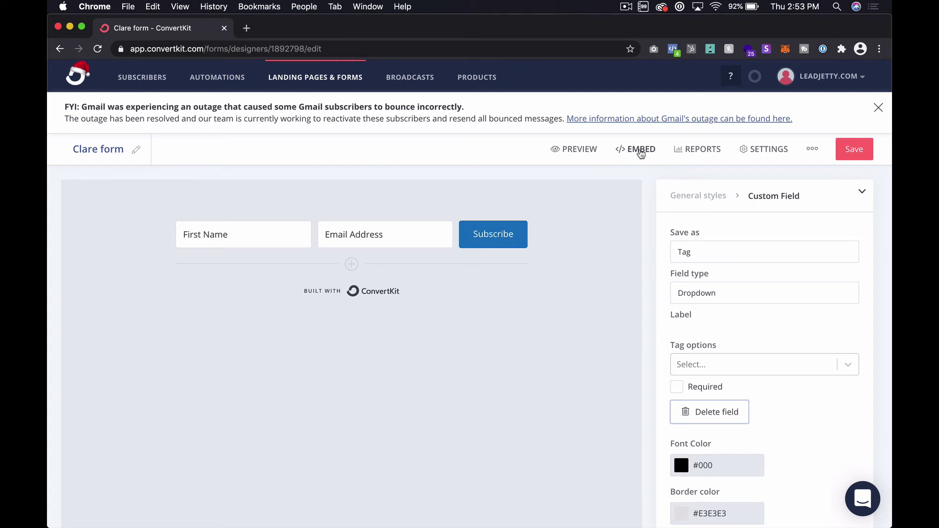
# Step: View the form's embed options with the JavaScript code, and close them
pyautogui.click(640, 154)
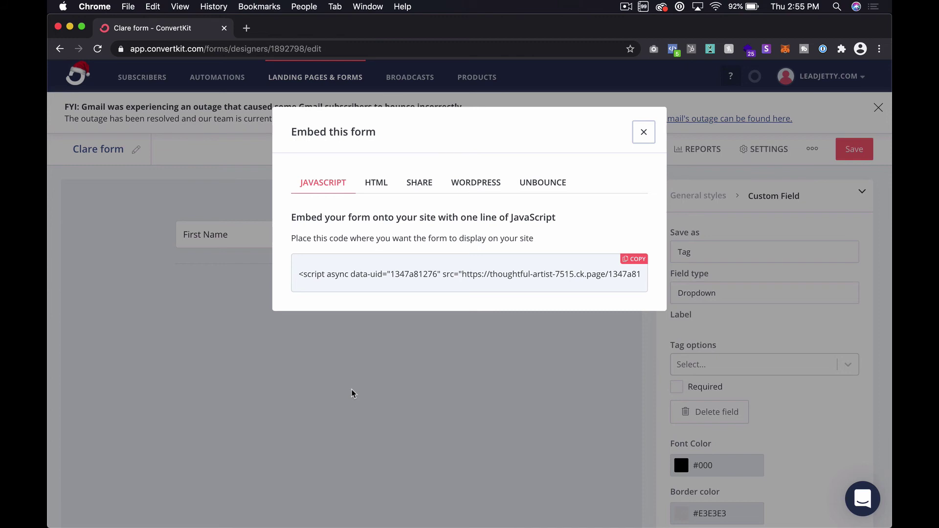
pyautogui.click(645, 135)
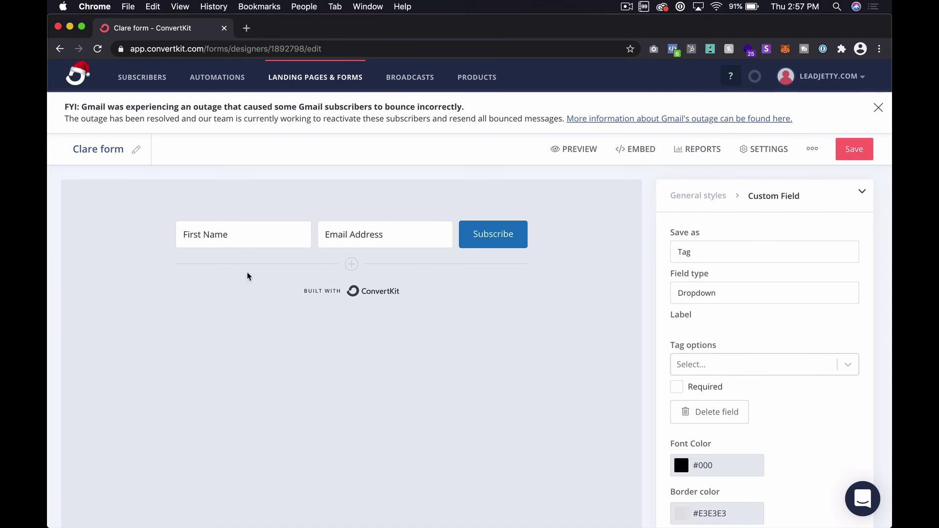
# Step: Replace the form's name "Clare form" with "interest:converkit|stage:adv"
pyautogui.click(126, 154)
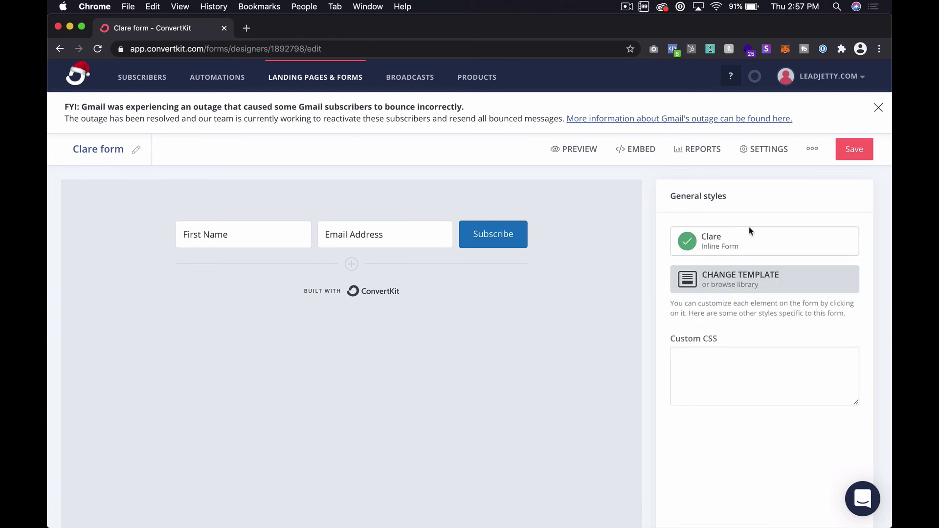
pyautogui.click(137, 154)
pyautogui.tripleClick(137, 151)
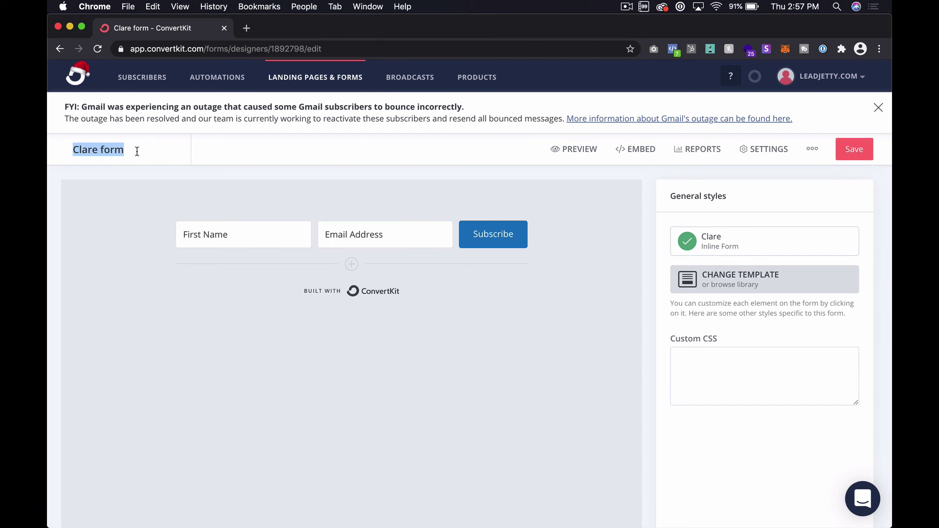
pyautogui.write('interest')
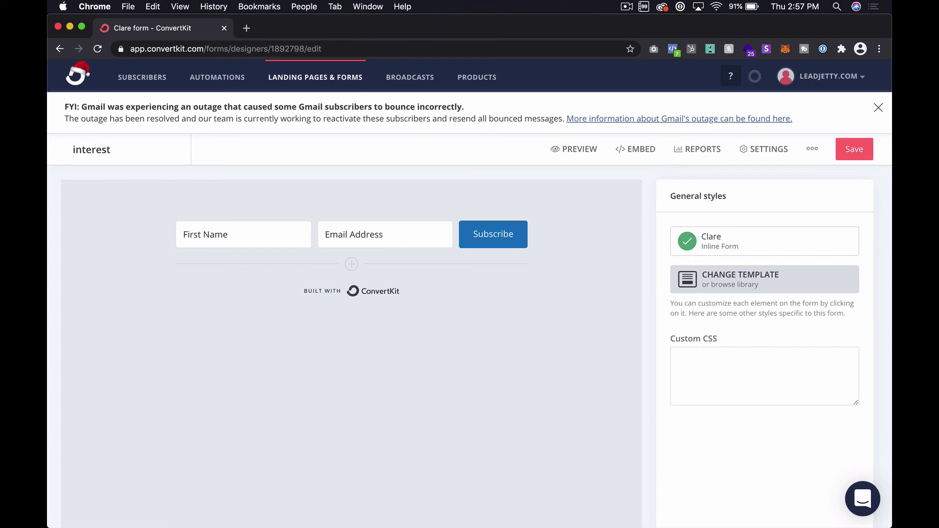
pyautogui.write(':')
pyautogui.write('converkit')
pyautogui.write('| stage:a')
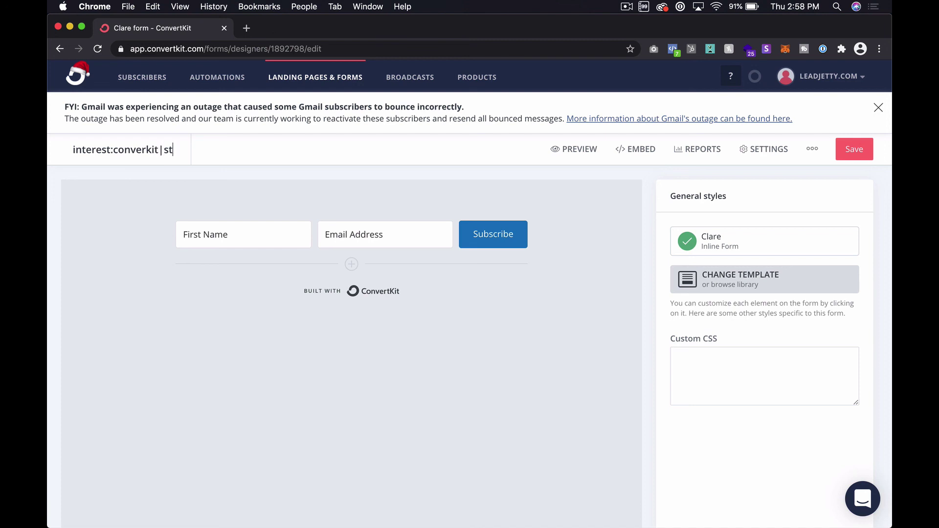
pyautogui.write('vd')
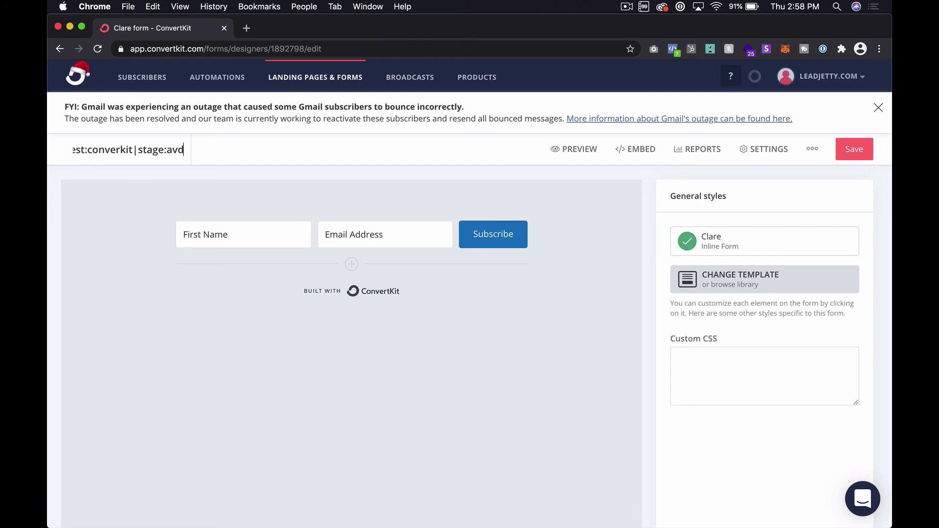
pyautogui.press('BackSpace')
pyautogui.press('BackSpace')
pyautogui.write('dv')
# Step: Erase the end of the form's name back to "interest:converkit|s"
pyautogui.press('BackSpace')
pyautogui.press('BackSpace')
pyautogui.press('BackSpace')
pyautogui.press('BackSpace')
pyautogui.press('BackSpace')
pyautogui.press('BackSpace')
pyautogui.press('BackSpace')
pyautogui.press('BackSpace')
pyautogui.press('BackSpace')
pyautogui.press('BackSpace')
pyautogui.press('BackSpace')
pyautogui.press('BackSpace')
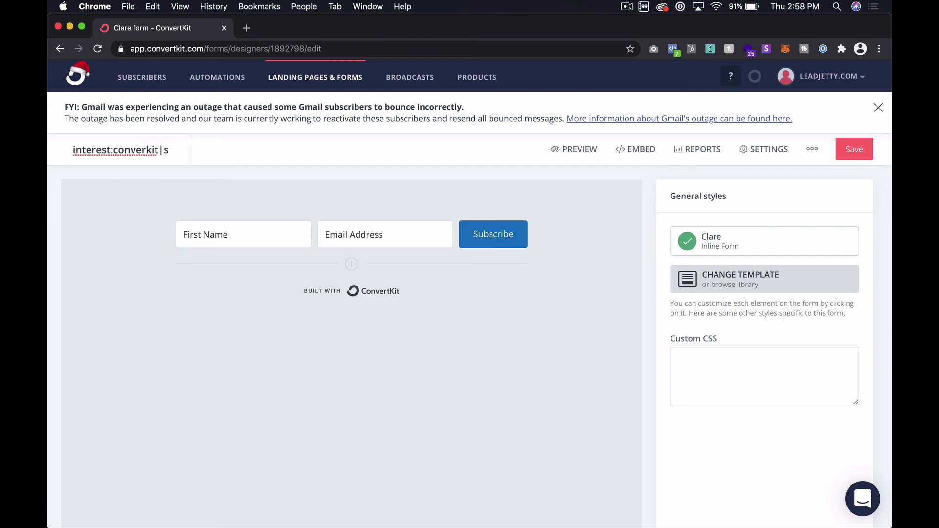